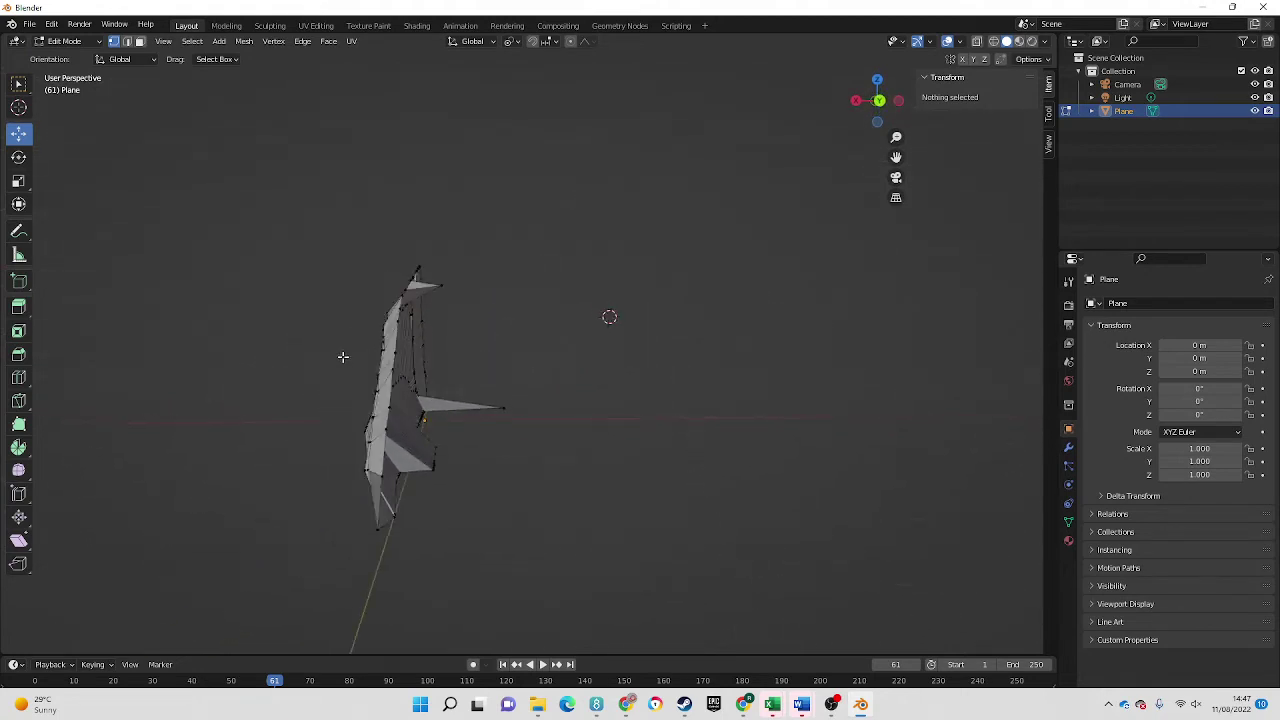
- Activate the Select Box tool for picking vertices on the half mesh
middle_drag(308, 403, 511, 439)
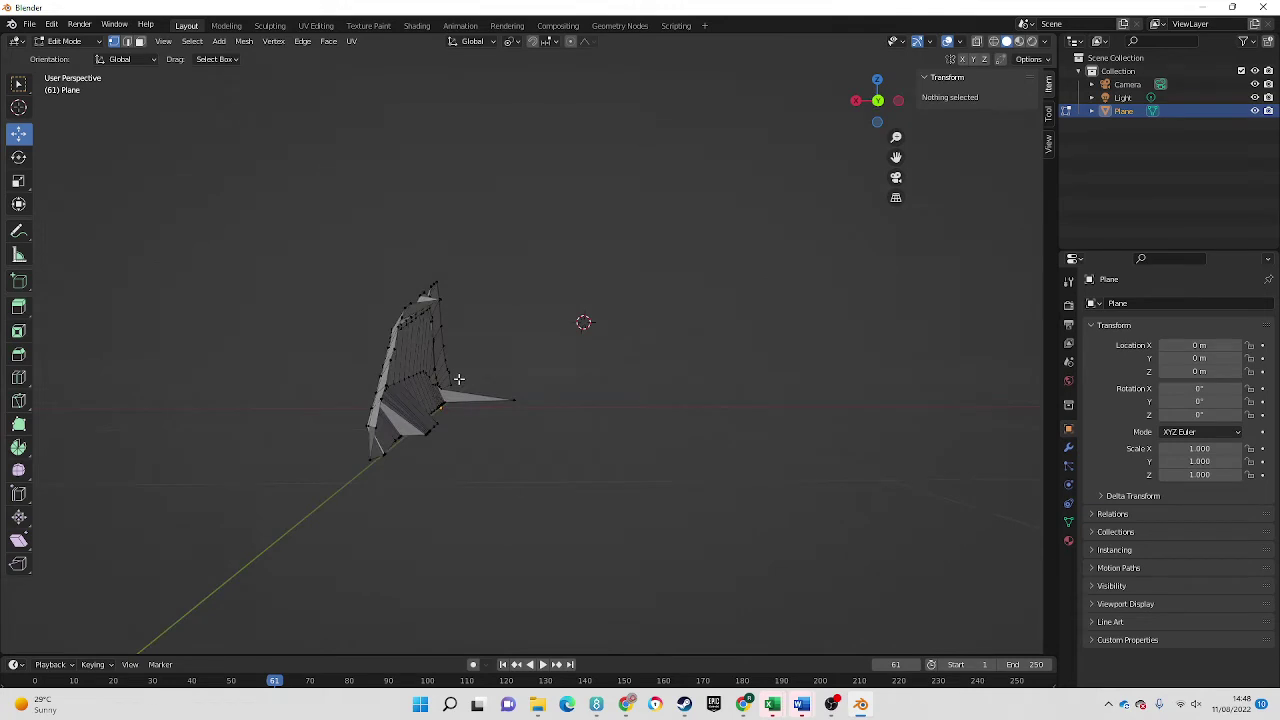
middle_drag(458, 379, 467, 387)
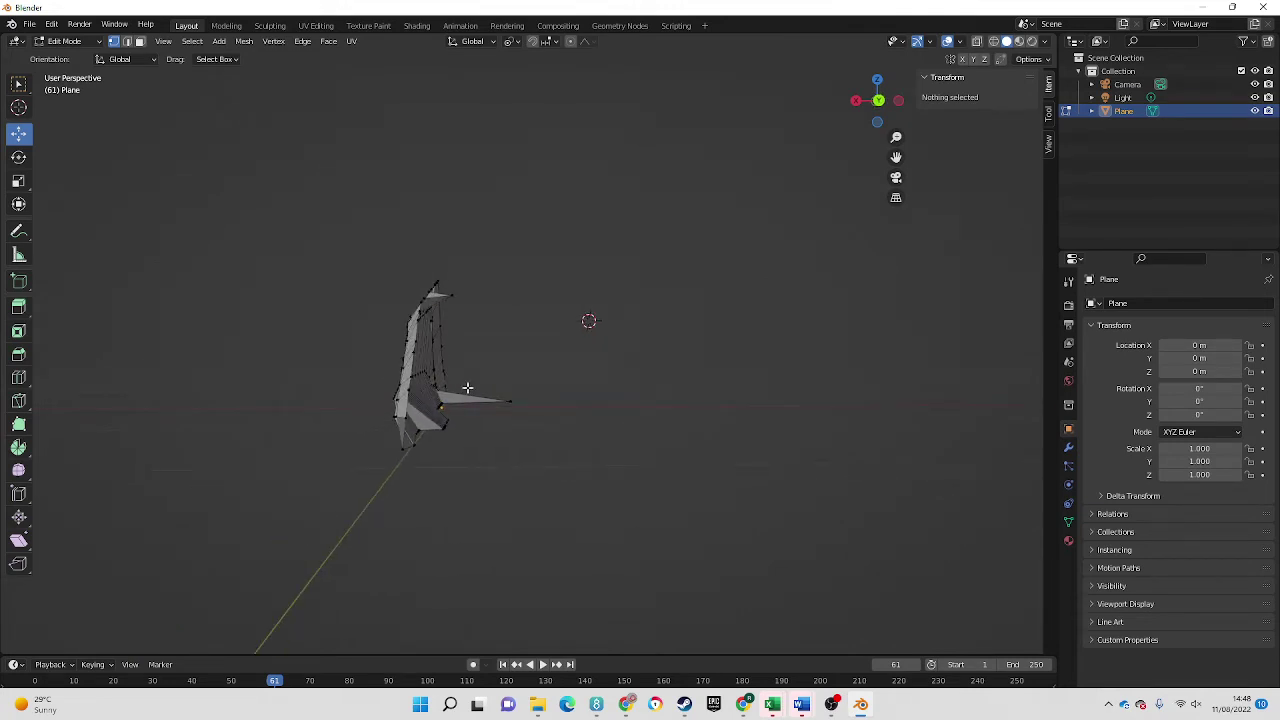
middle_drag(467, 387, 492, 461)
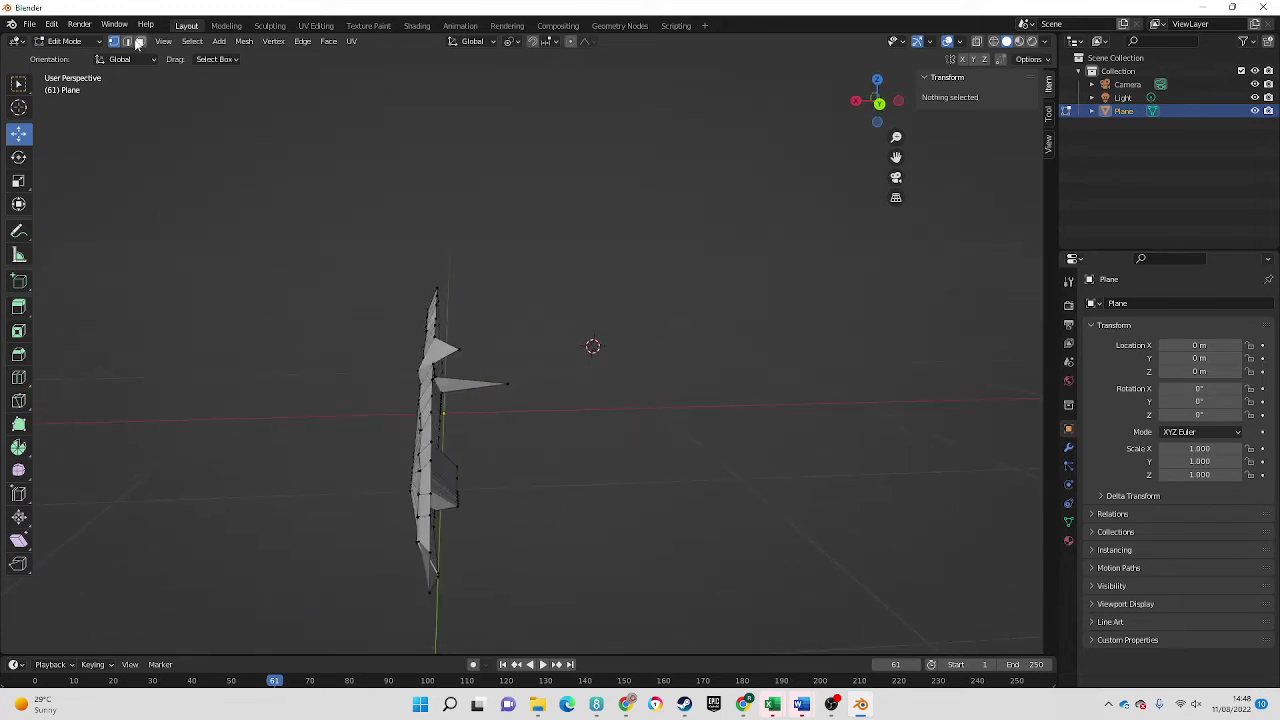
click(18, 84)
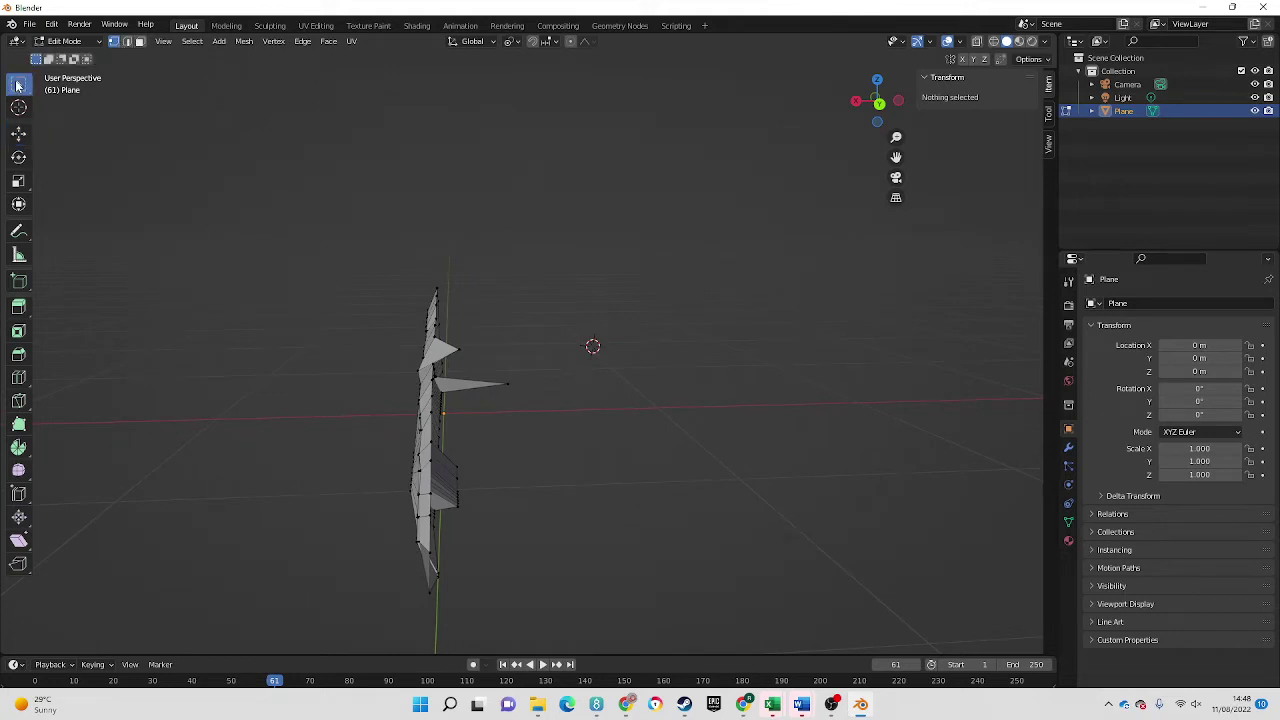
- Try to box-select the open border vertices and the ones sticking out past the centre line, finishing in front view
mouse_move(550, 392)
middle_down()
mouse_move(551, 406)
mouse_move(537, 371)
mouse_move(552, 371)
middle_up()
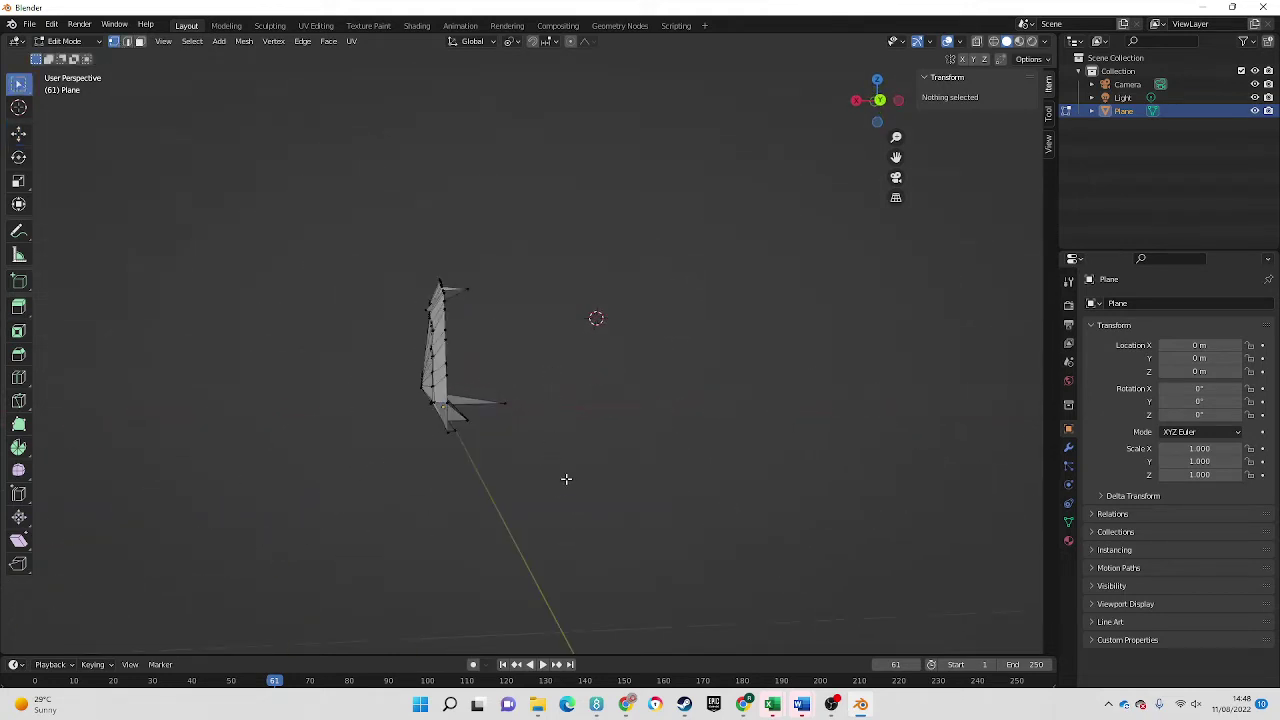
middle_drag(566, 478, 560, 471)
drag(550, 505, 443, 251)
middle_drag(443, 251, 445, 284)
key(KP_1)
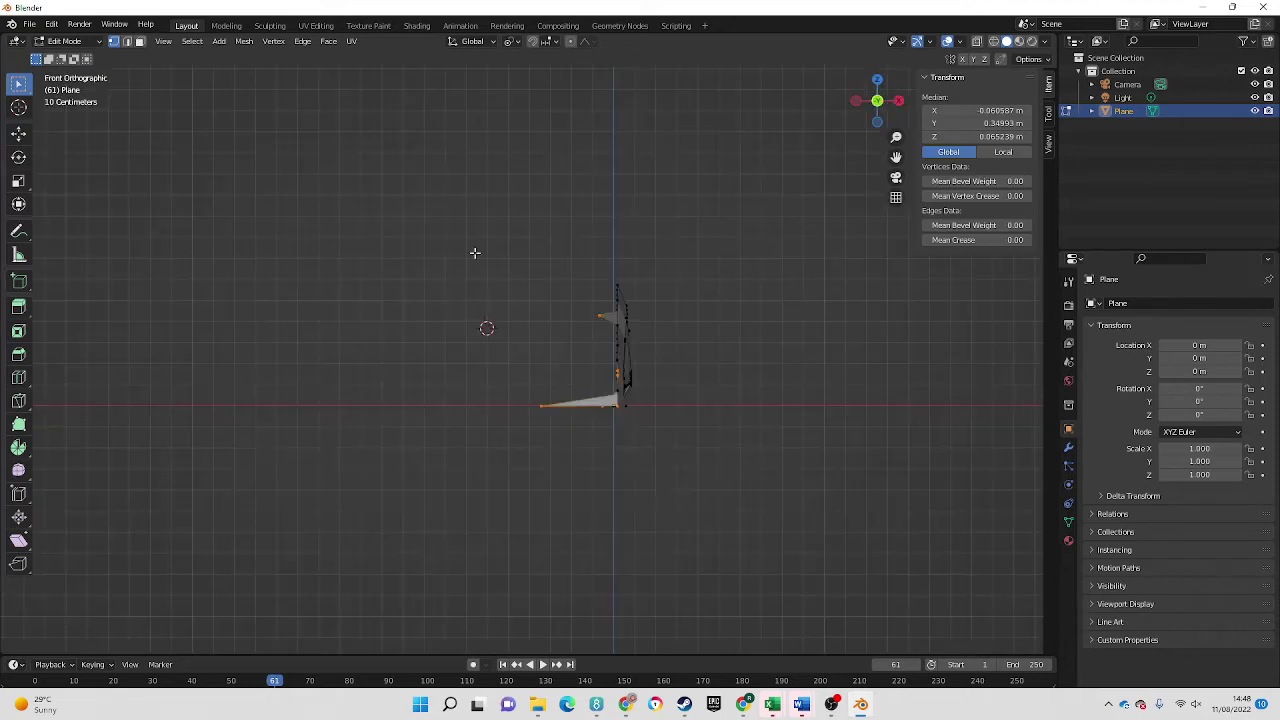
drag(485, 250, 618, 435)
- Try to box-select the full length of the mesh's centre-line border from the top view
key(KP_7)
scroll(631, 434, down, 2)
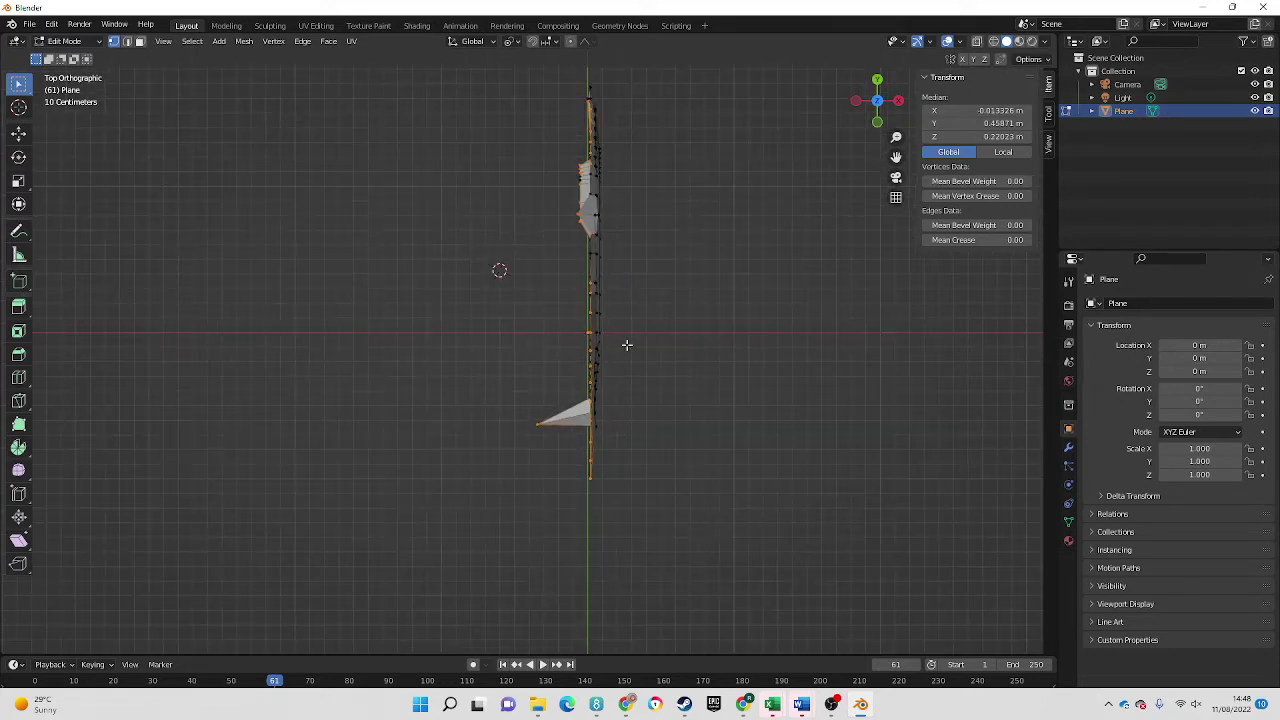
drag(502, 76, 593, 485)
scroll(563, 444, up, 3)
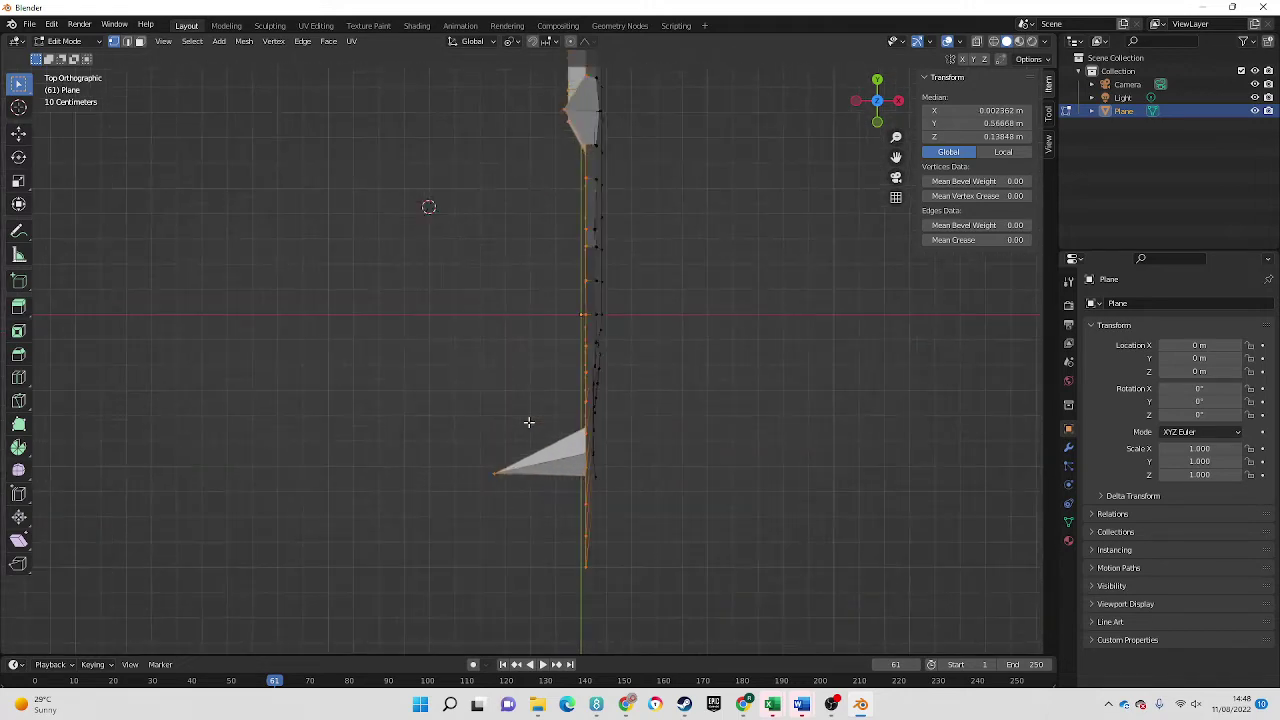
- Try to add the missed vertices along the mesh's lower border to the selection
middle_drag(529, 422, 649, 315)
shift+middle_drag(294, 449, 180, 467)
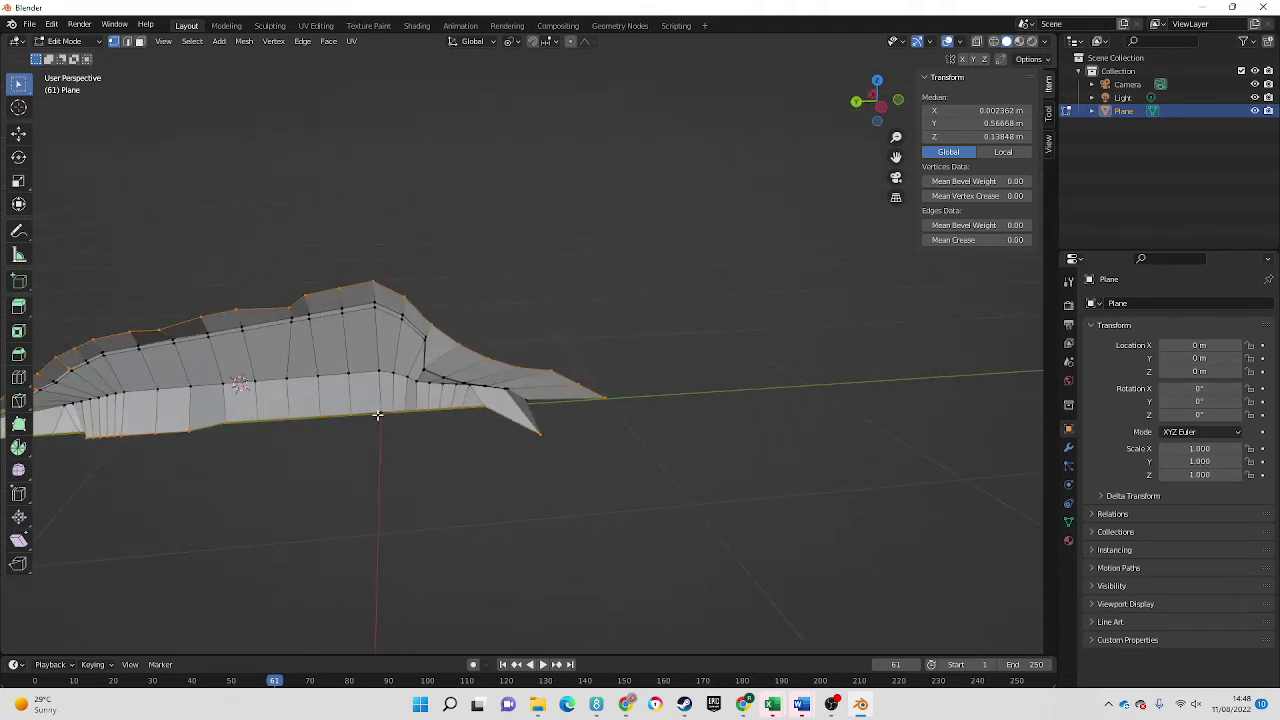
shift+click(381, 412)
middle_drag(406, 449, 478, 421)
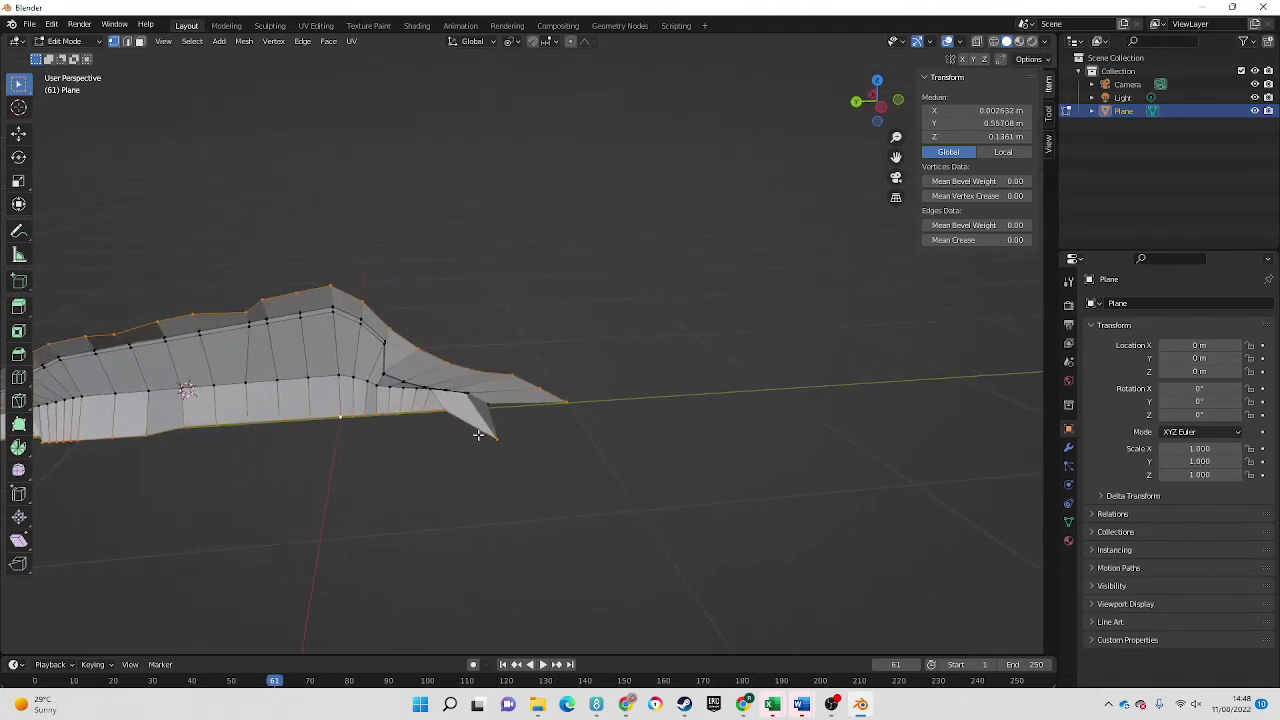
shift+click(488, 401)
middle_drag(329, 491, 477, 462)
- Try to adjust the selection of individual vertices near the upper border, then clear the whole selection
shift+click(581, 503)
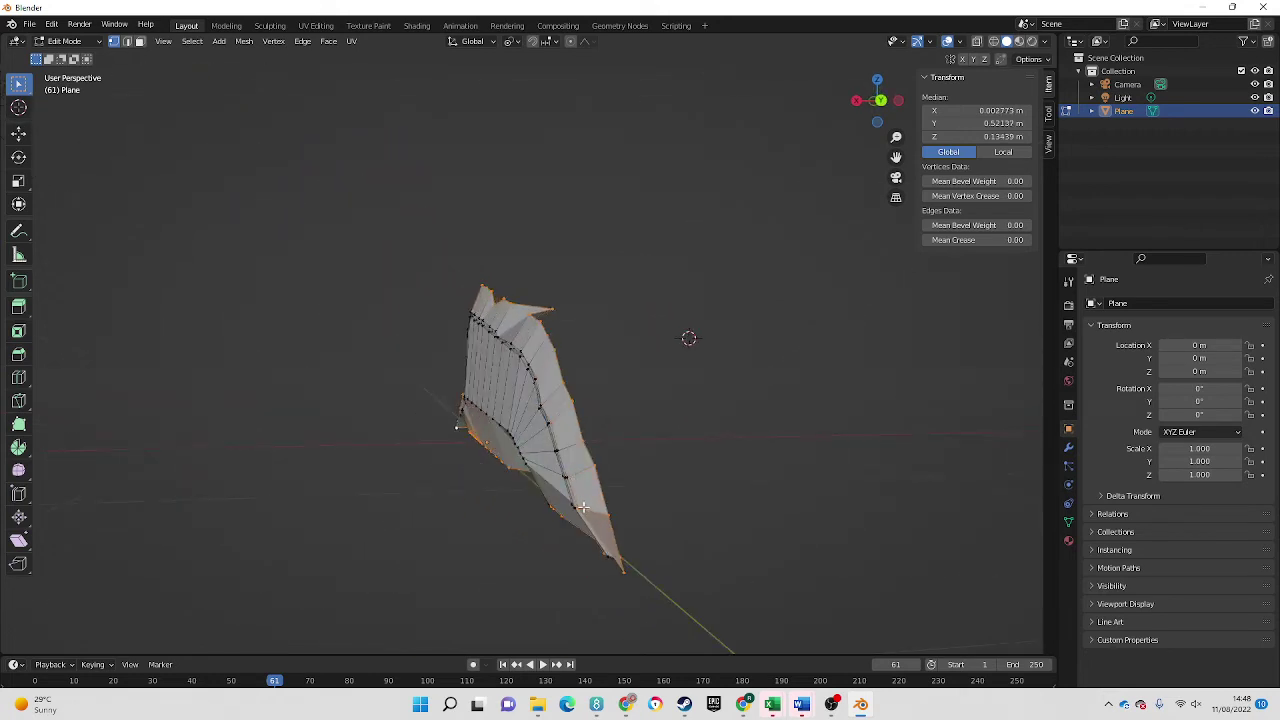
shift+click(552, 411)
shift+click(539, 373)
shift+click(555, 421)
middle_drag(559, 434, 575, 427)
shift+click(624, 432)
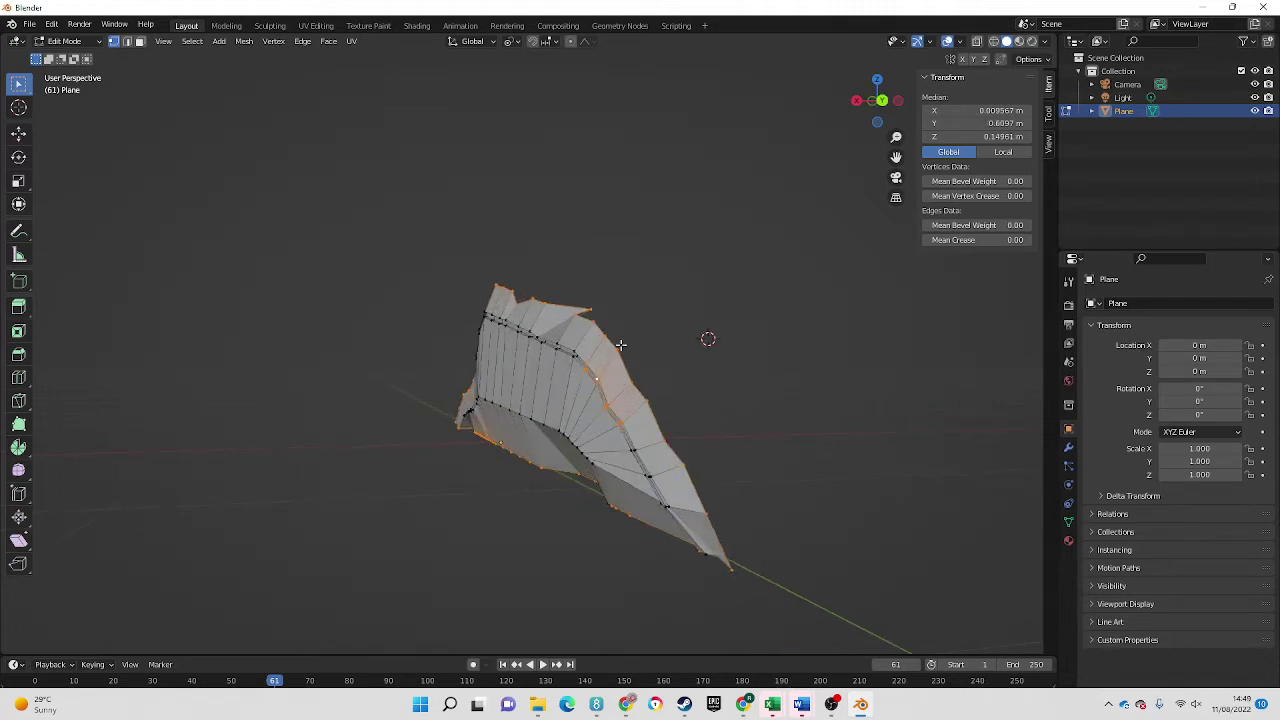
middle_drag(654, 406, 640, 418)
click(625, 404)
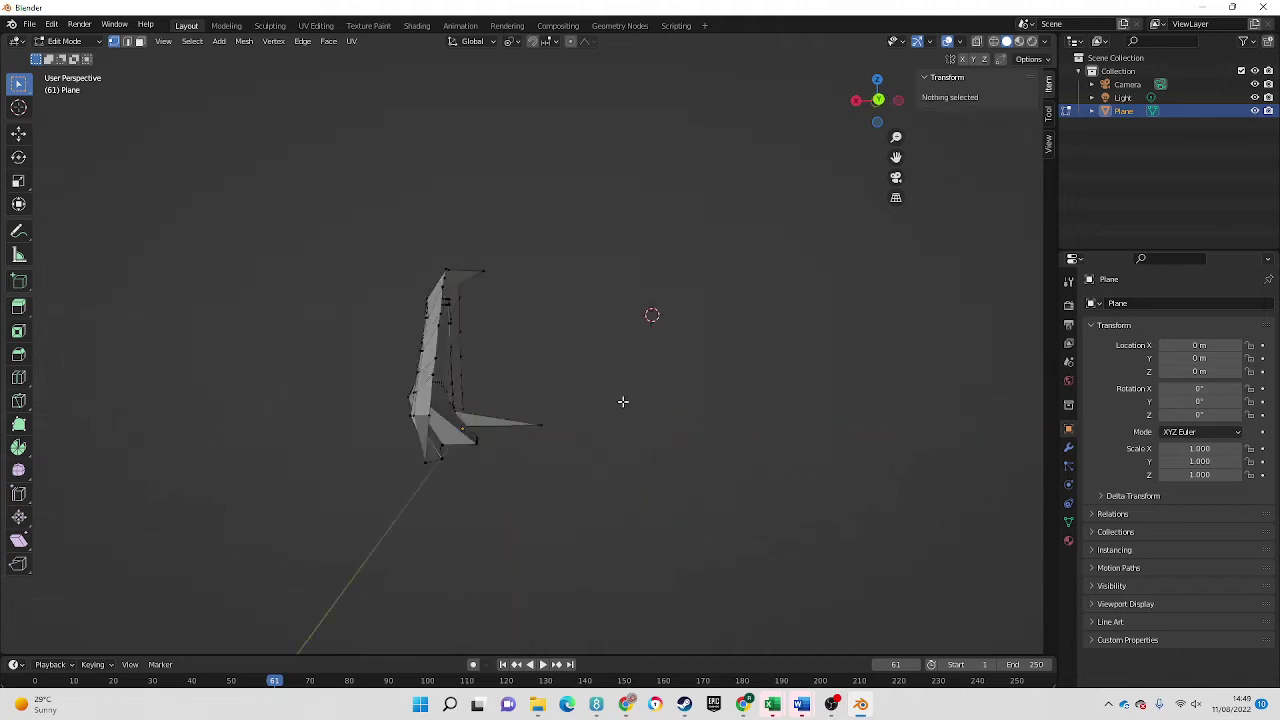
- Select the open border vertices around the mesh outline, including the protruding tips, from several view angles
drag(578, 546, 466, 286)
middle_drag(466, 286, 440, 553)
shift+click(375, 472)
drag(440, 553, 406, 487)
middle_drag(438, 503, 458, 560)
drag(448, 405, 439, 505)
middle_drag(439, 505, 457, 469)
drag(507, 452, 606, 603)
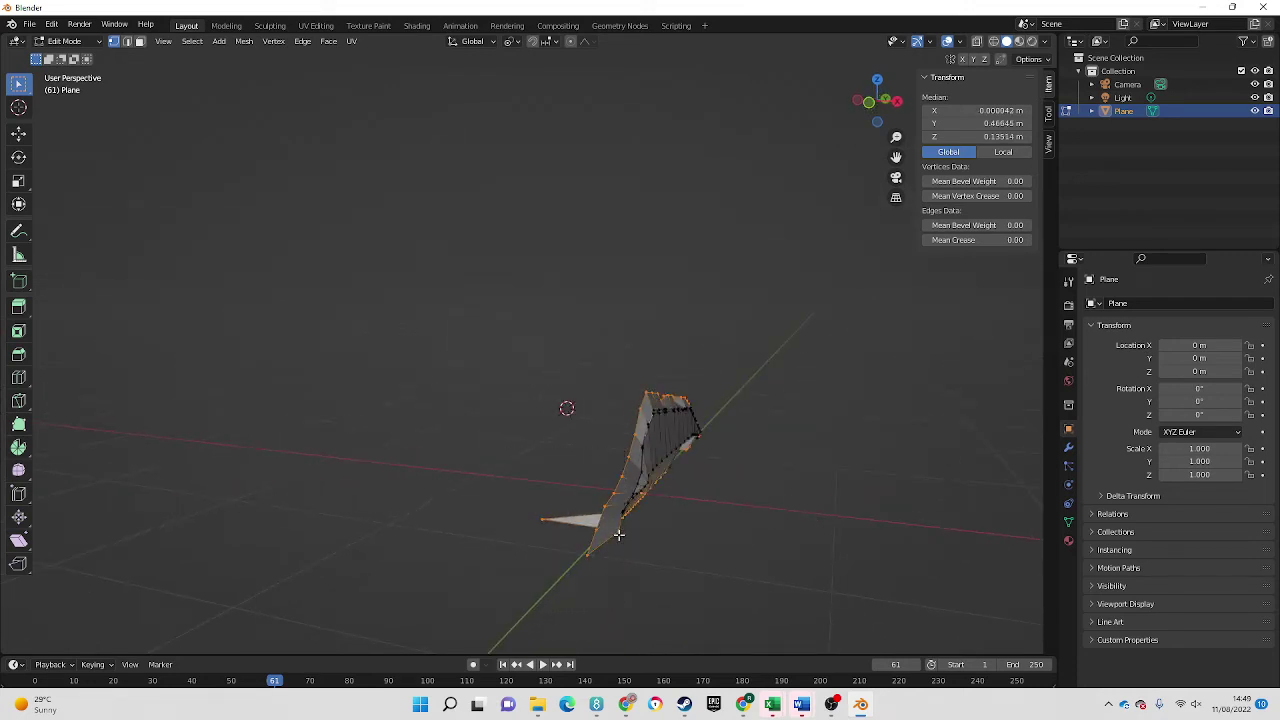
- Add the missed vertex on the lower border to the selection and check the outline from both sides
mouse_move(663, 557)
middle_down()
mouse_move(602, 538)
mouse_move(656, 539)
middle_up()
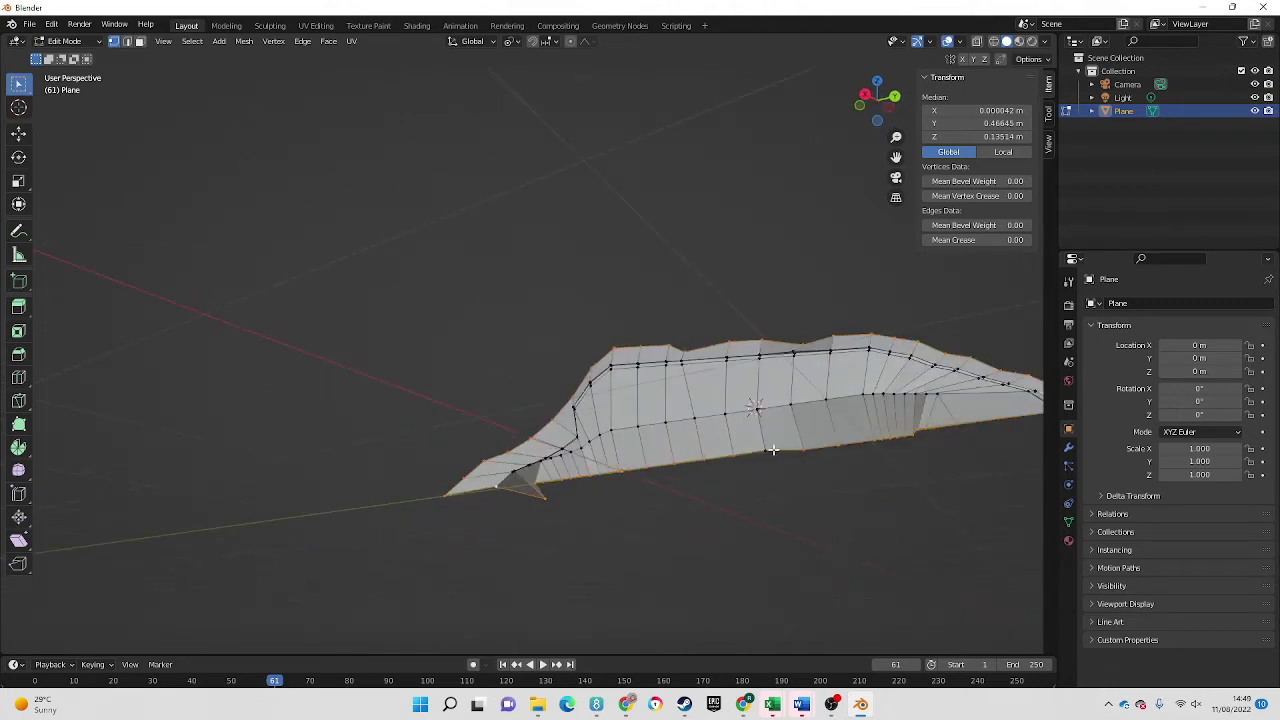
middle_drag(877, 474, 820, 486)
drag(775, 476, 748, 455)
middle_drag(780, 486, 31, 508)
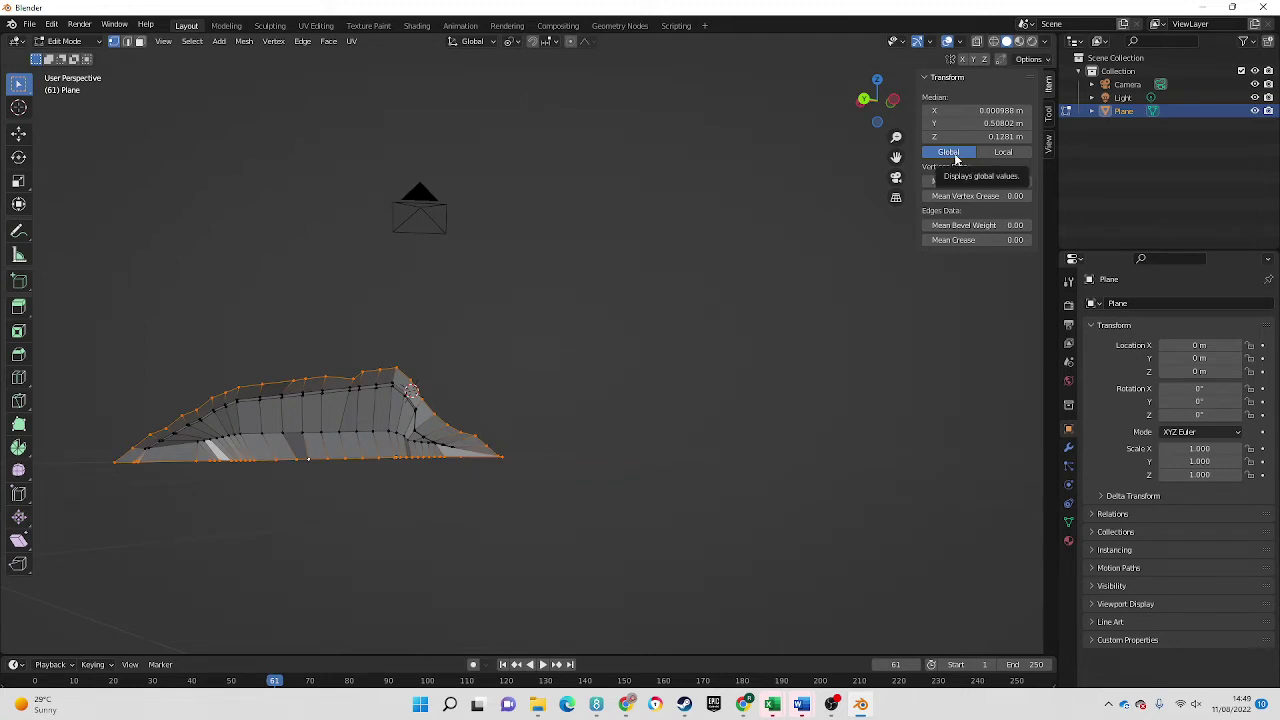
key(n)
key(n)
key(n)
key(n)
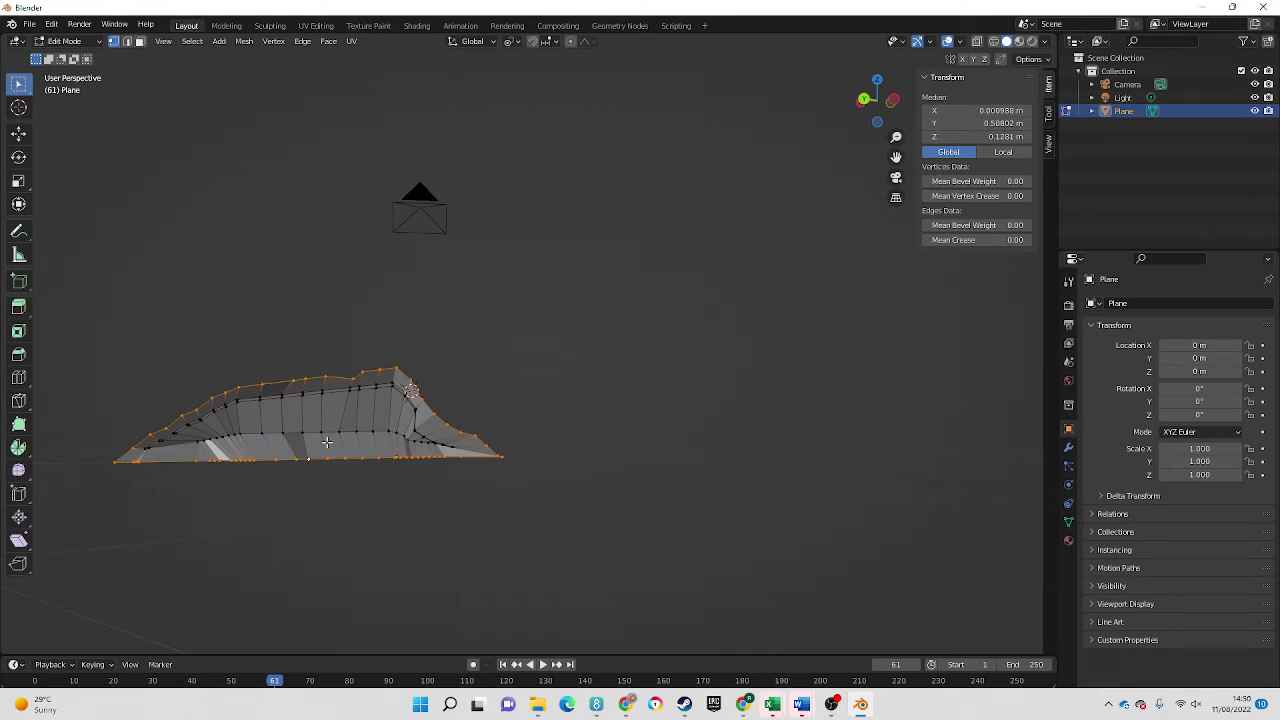
- Scale the selected border vertices to 0 along the global X axis
key(KP_3)
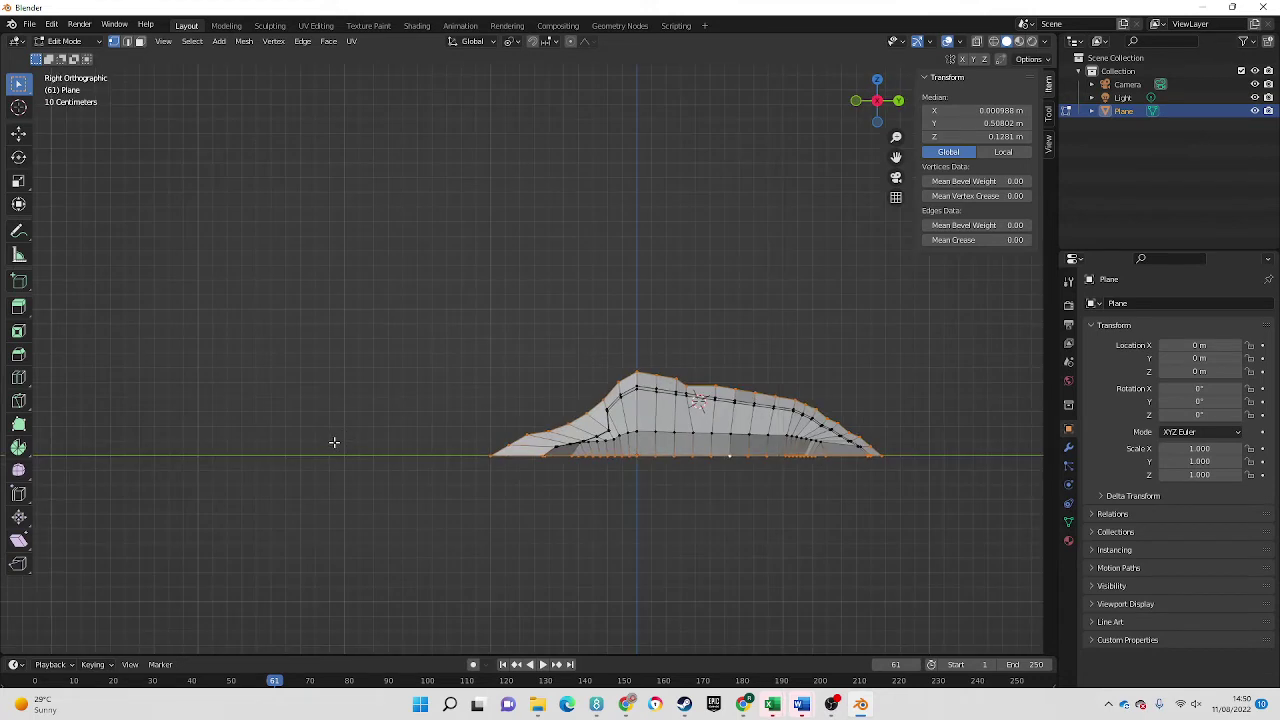
middle_drag(380, 440, 318, 452)
key(s)
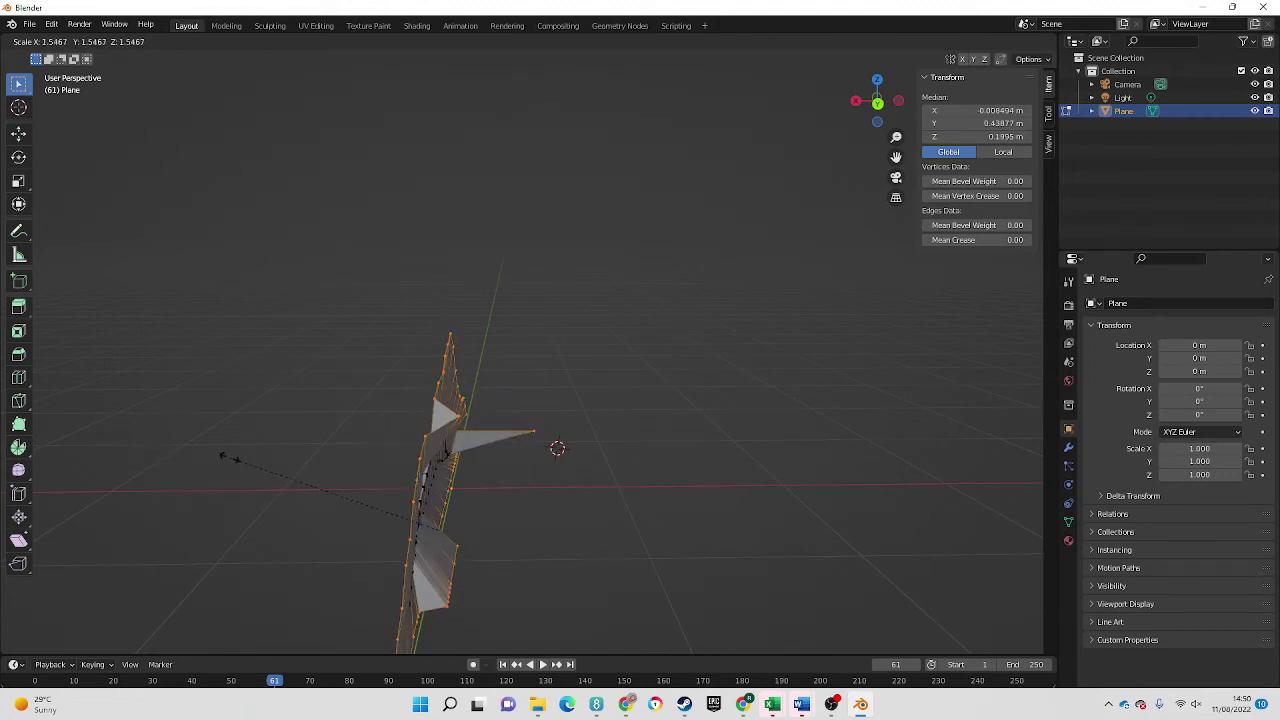
key(x)
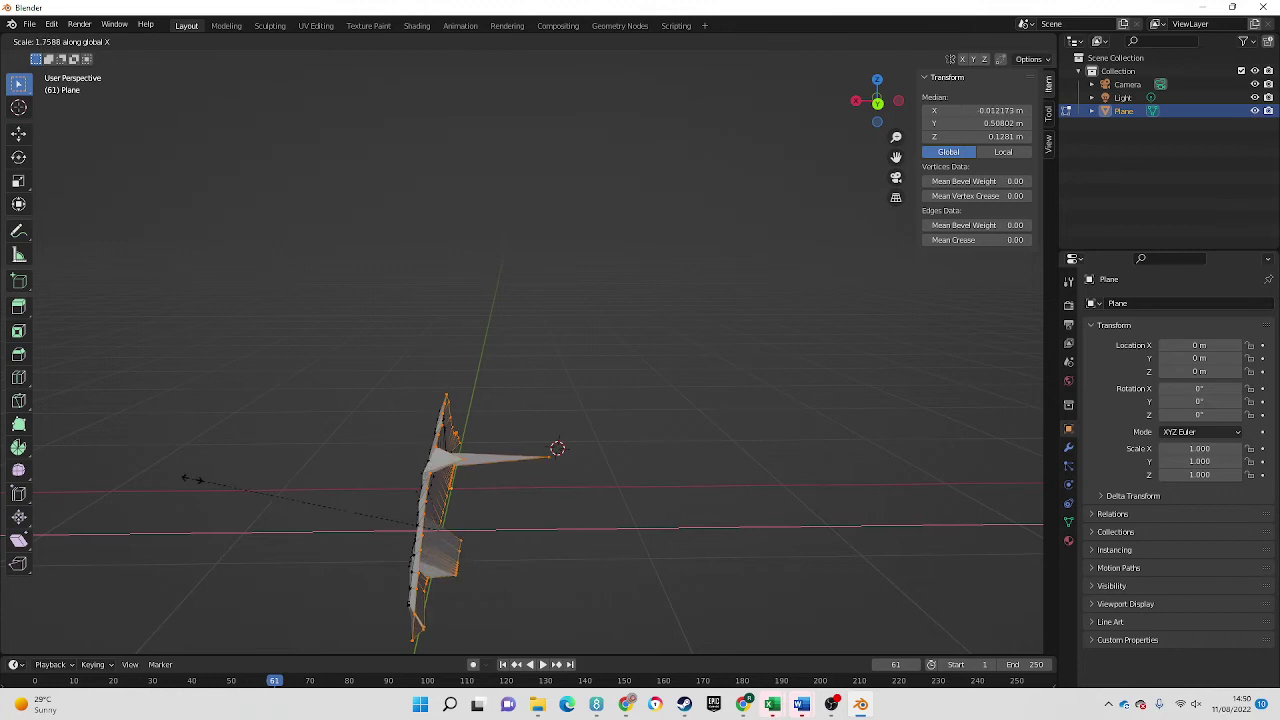
key(y)
key(z)
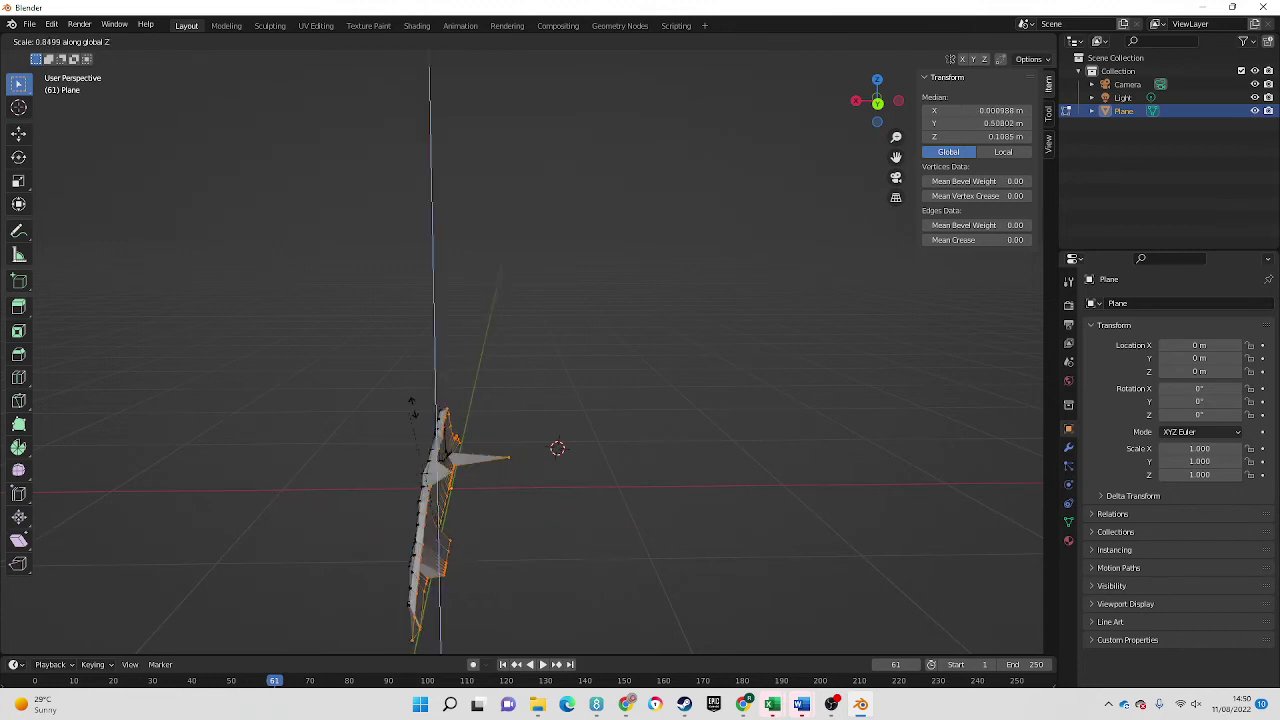
key(x)
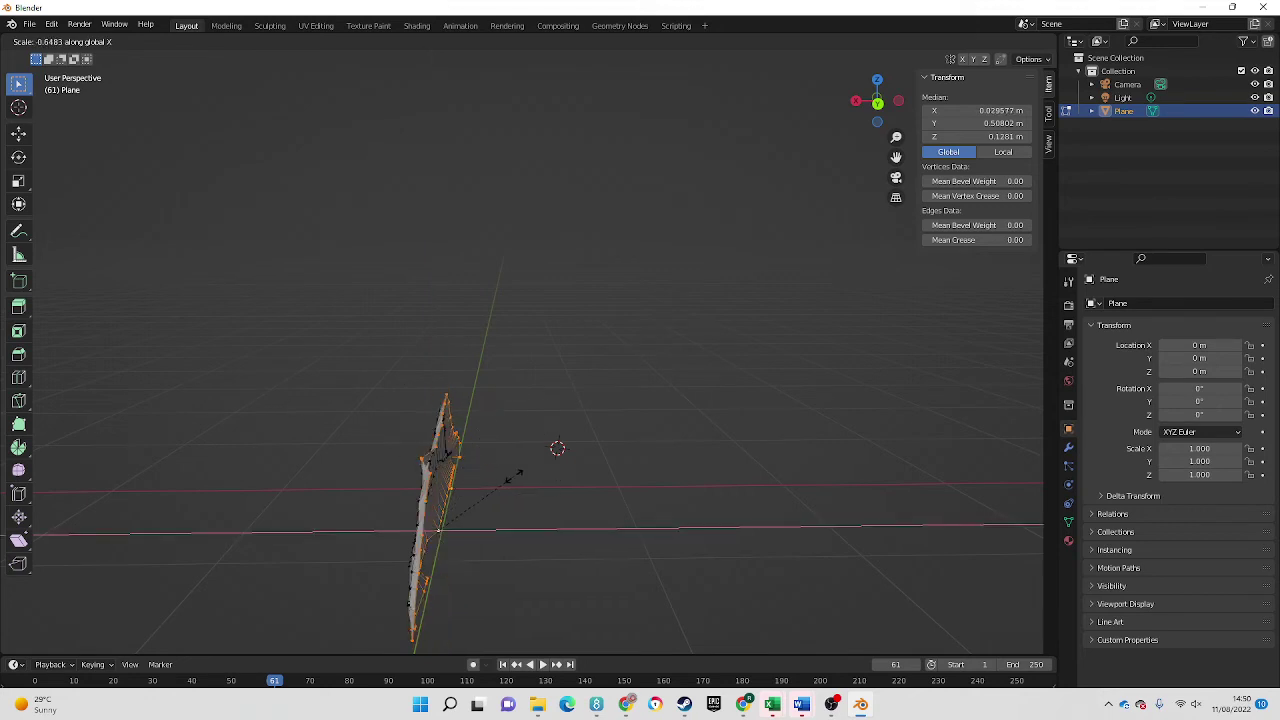
text(0)
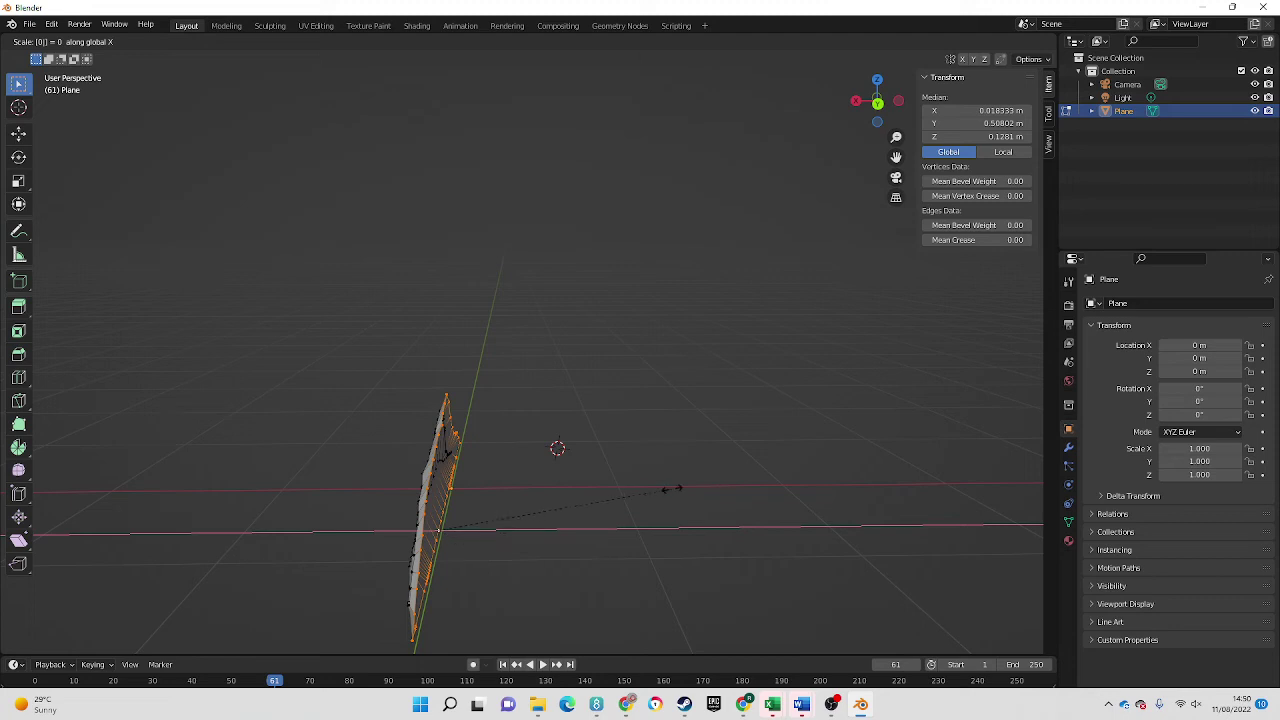
key(Return)
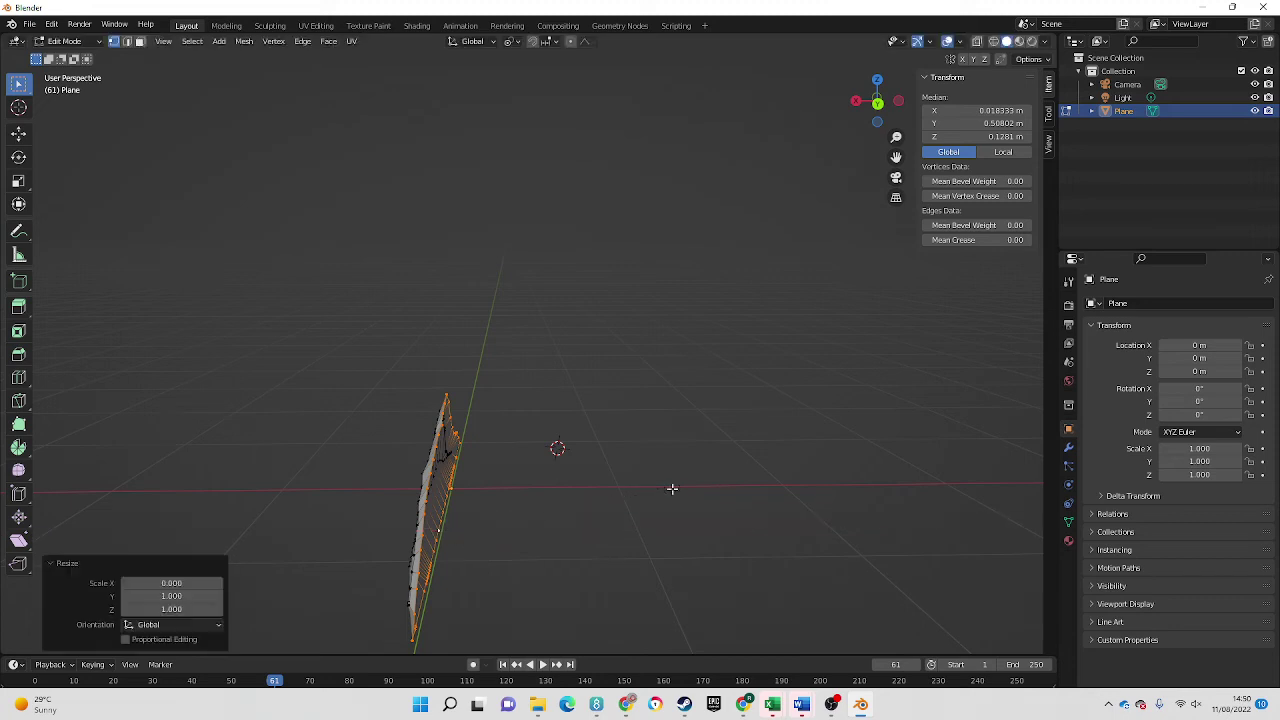
- Set the median X coordinate of the flattened border vertices to 0 m and deselect them
click(985, 109)
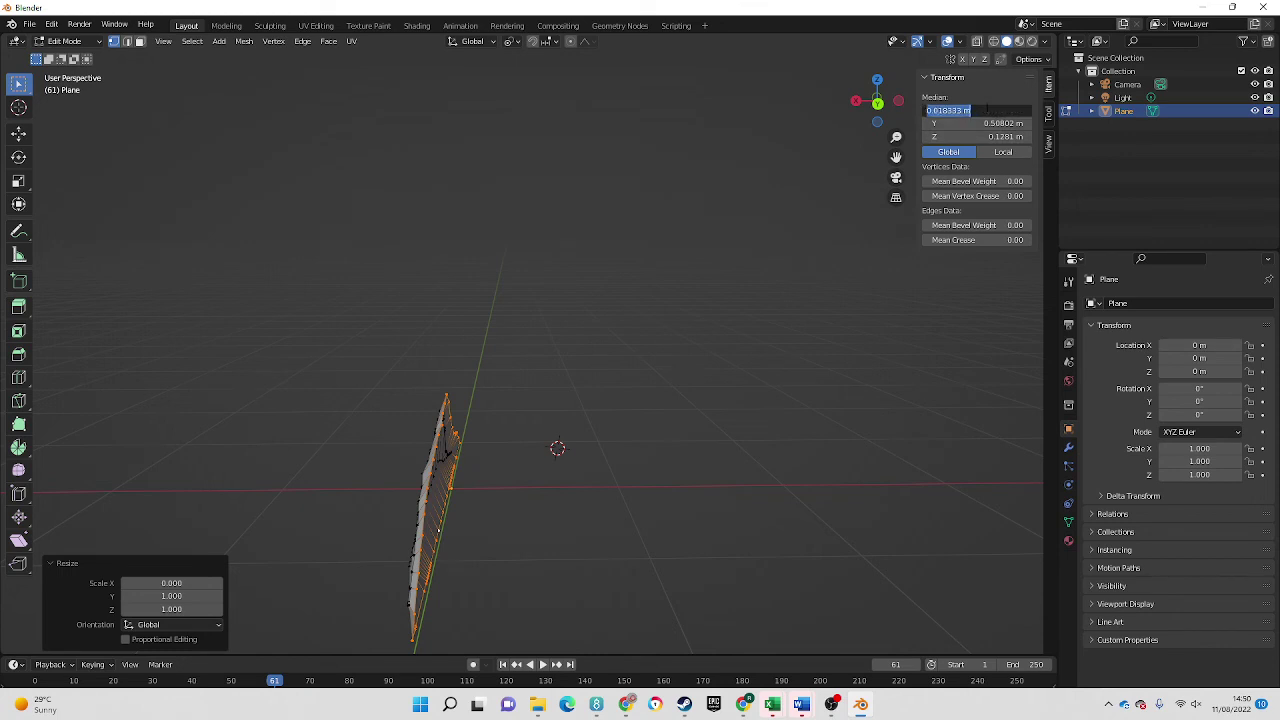
text(0)
key(Return)
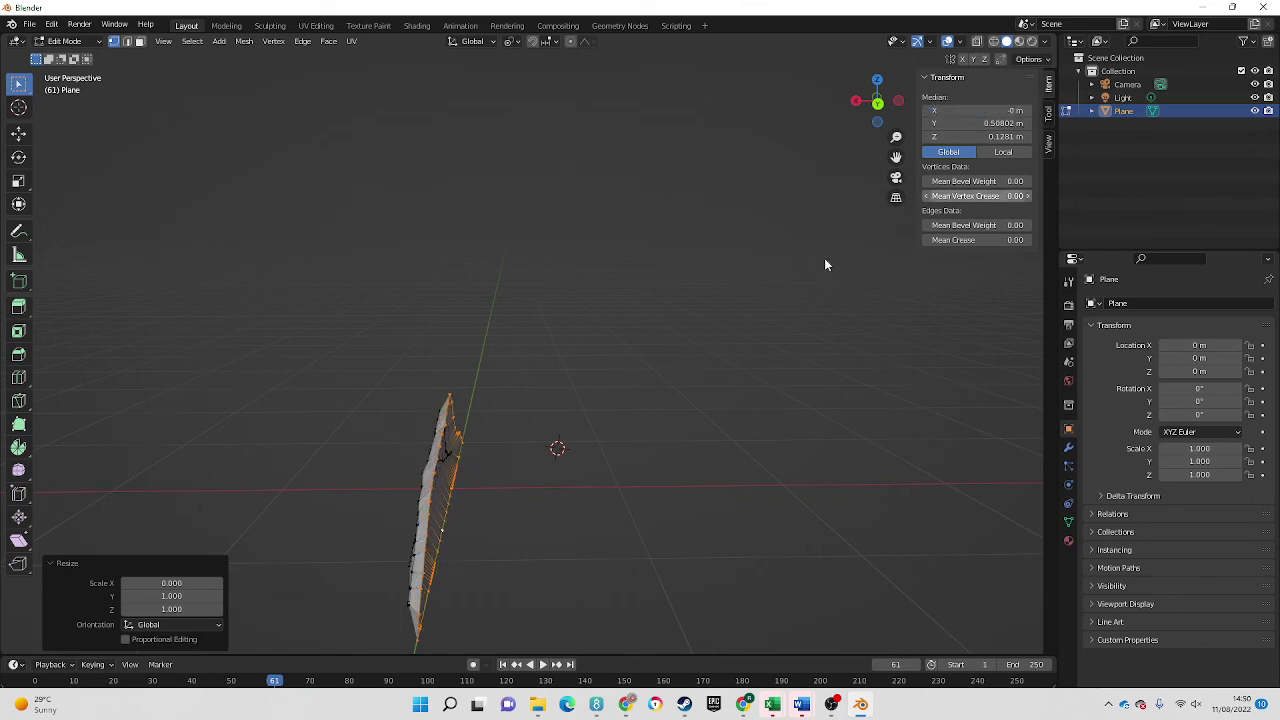
middle_drag(512, 441, 517, 417)
click(506, 486)
- Pick individual vertices along the flattened border to check their coordinates
mouse_move(506, 486)
middle_down()
mouse_move(452, 428)
mouse_move(413, 447)
mouse_move(437, 461)
mouse_move(491, 426)
mouse_move(499, 490)
middle_up()
click(453, 470)
click(453, 453)
click(432, 538)
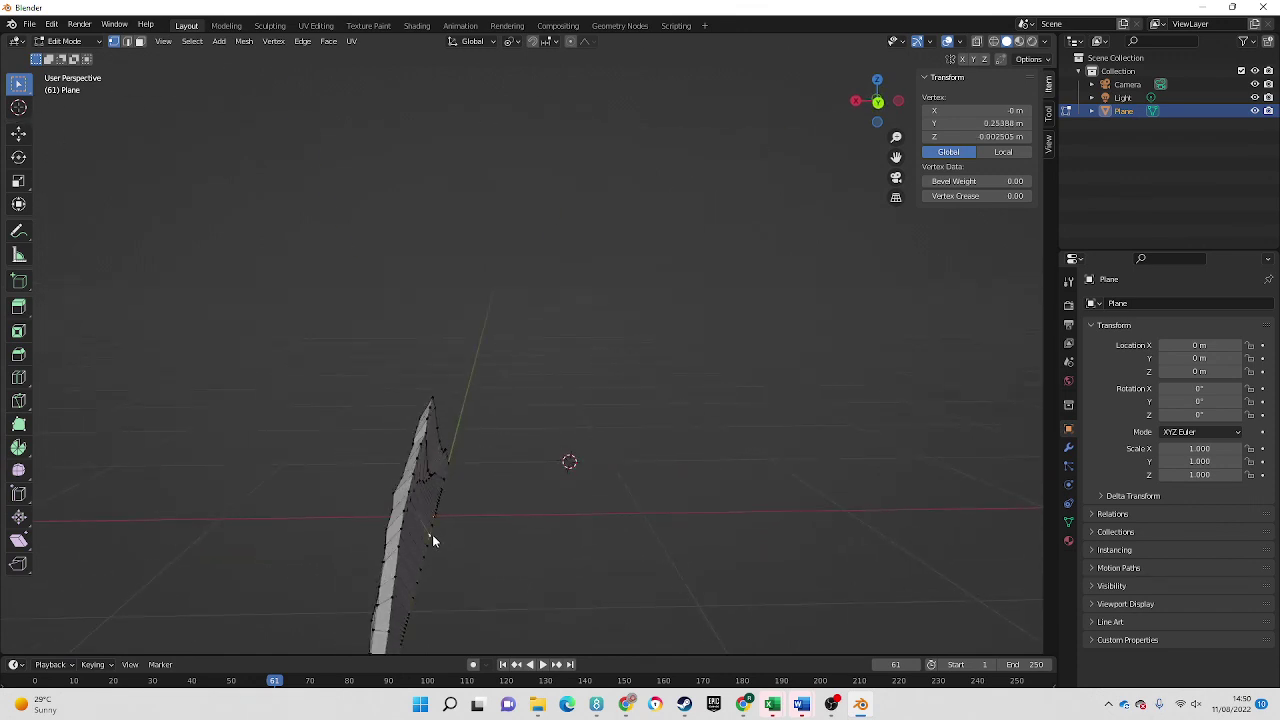